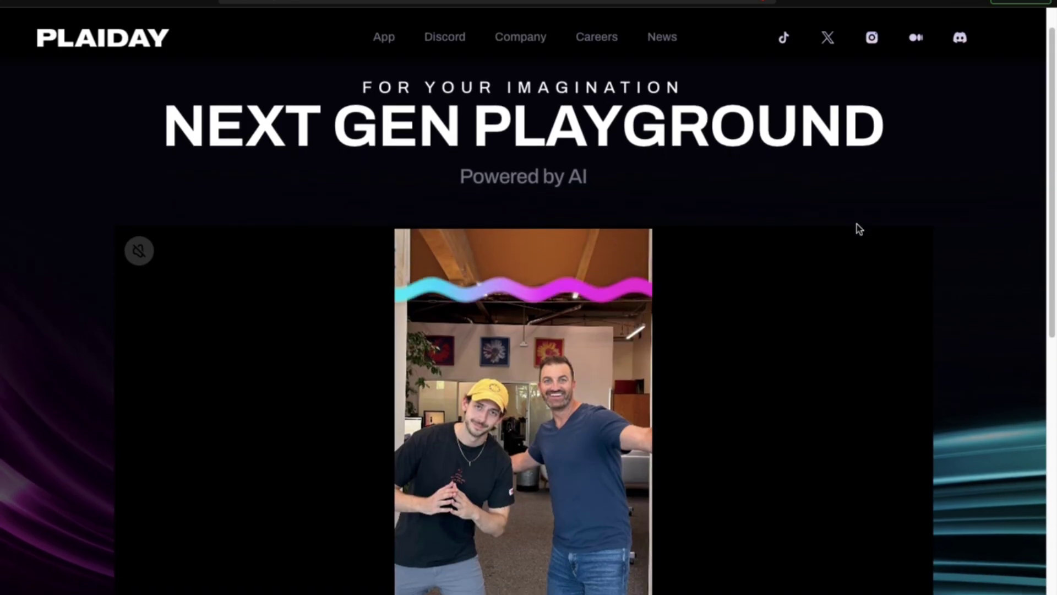
scroll(856, 223, "down", 2)
scroll(837, 234, "down", 1)
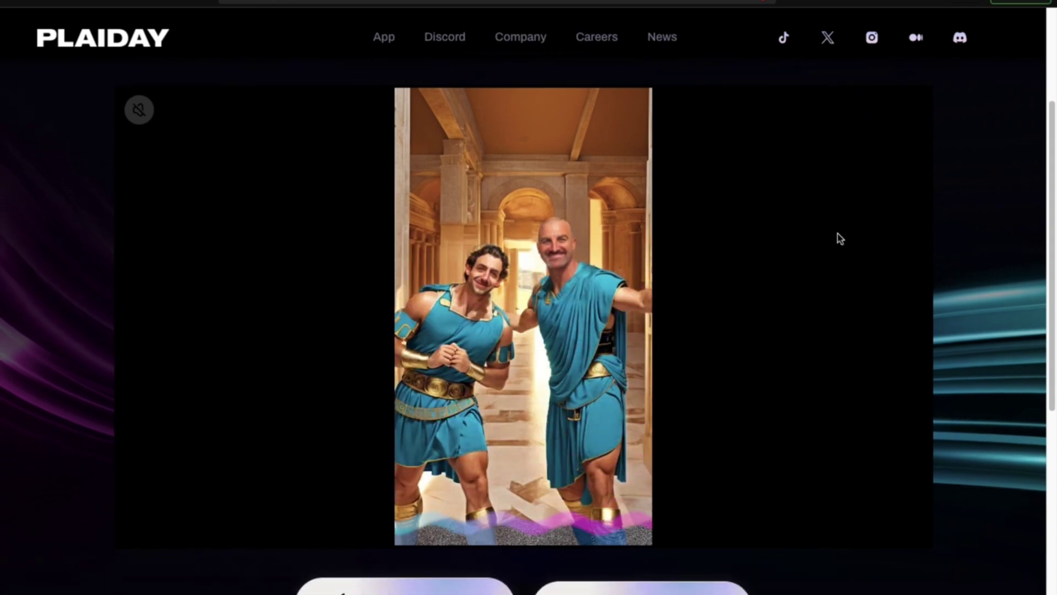
scroll(836, 234, "down", 2)
scroll(836, 235, "down", 1)
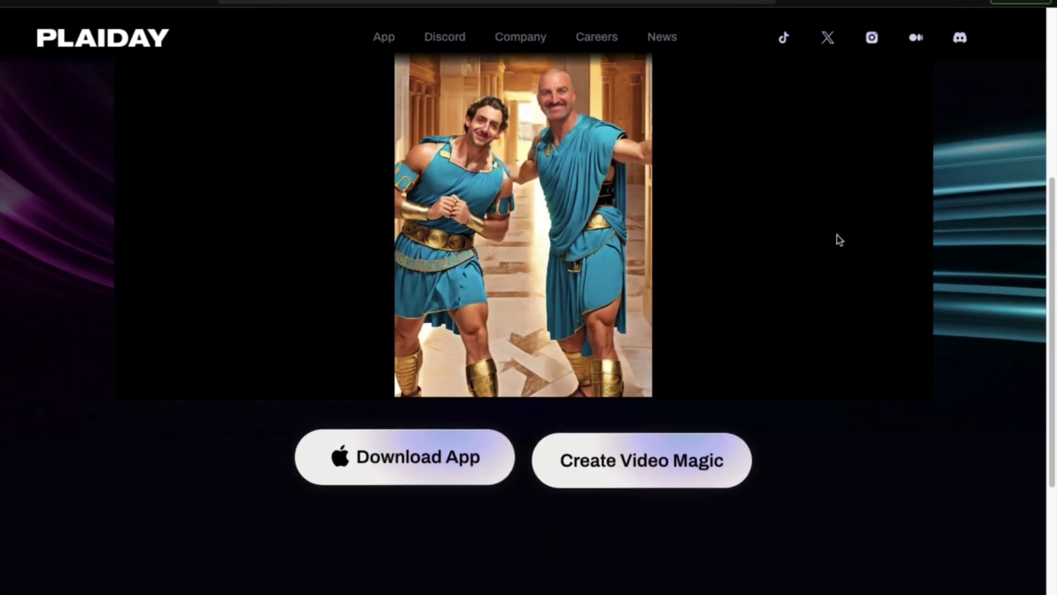
scroll(836, 234, "down", 2)
scroll(836, 235, "down", 2)
scroll(836, 236, "down", 1)
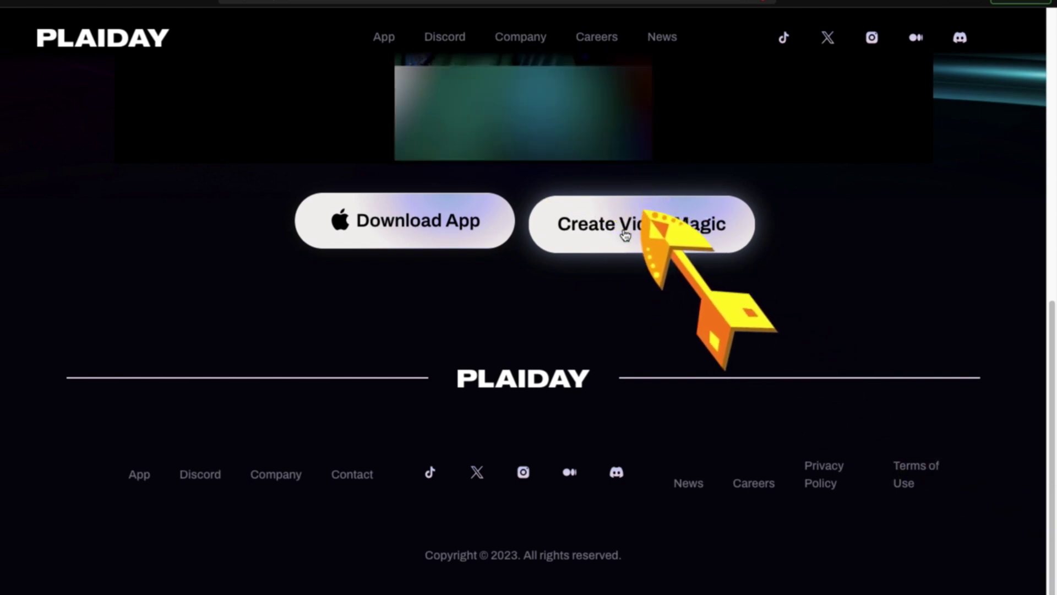
- Accept the PlaiDay server invite and read the how-to-use channel's /play video instructions
left_click(624, 234)
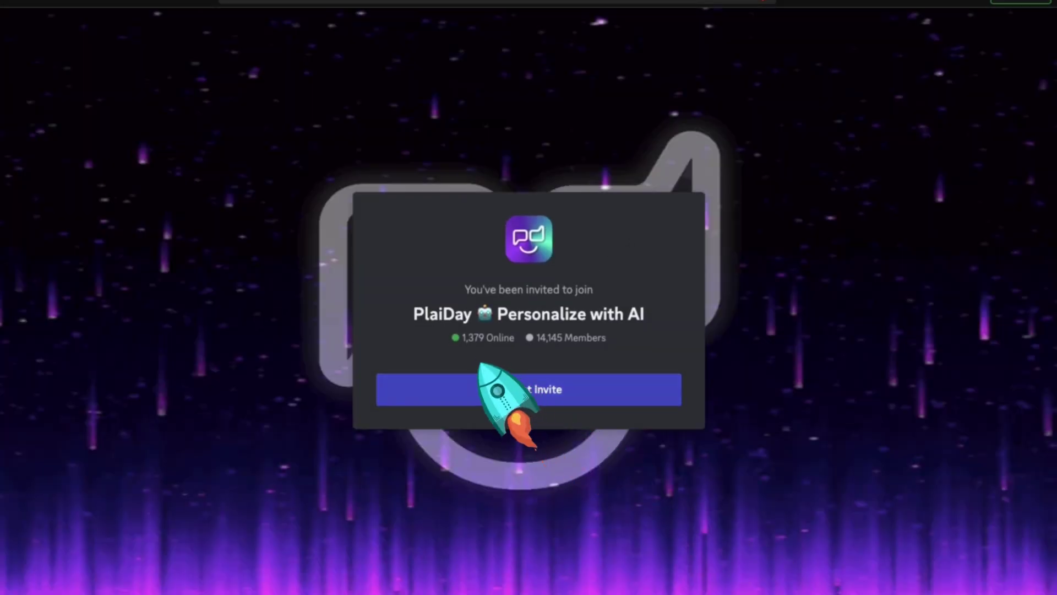
left_click(496, 387)
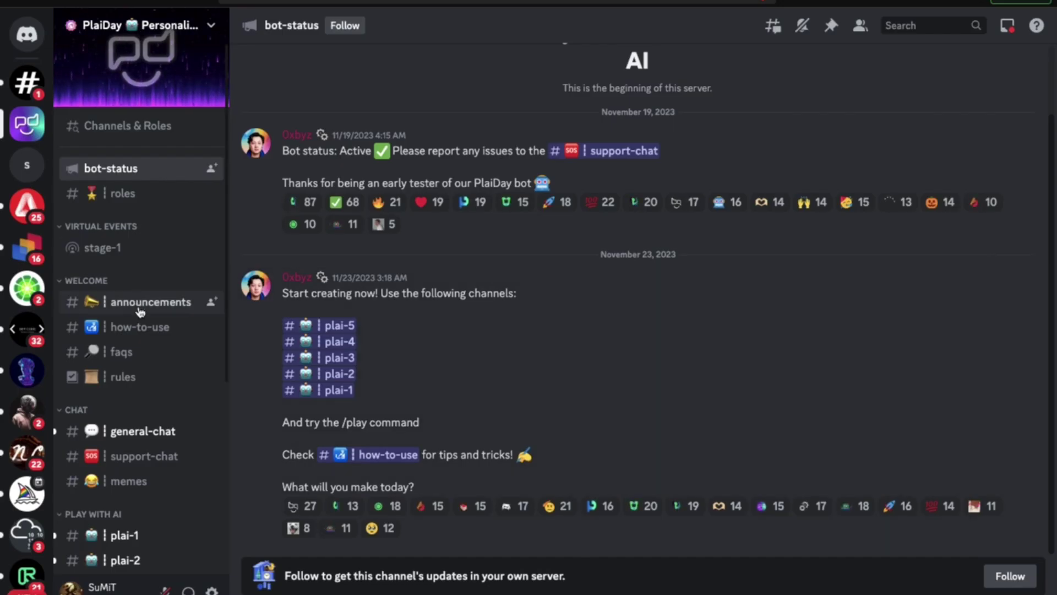
left_click(138, 326)
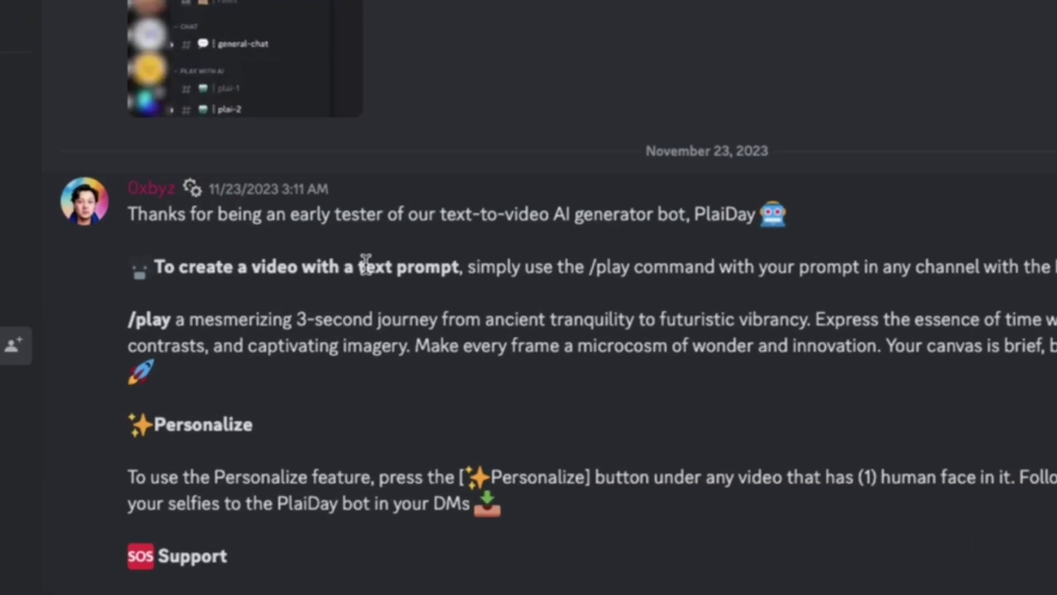
left_click_drag(92, 260, 449, 266)
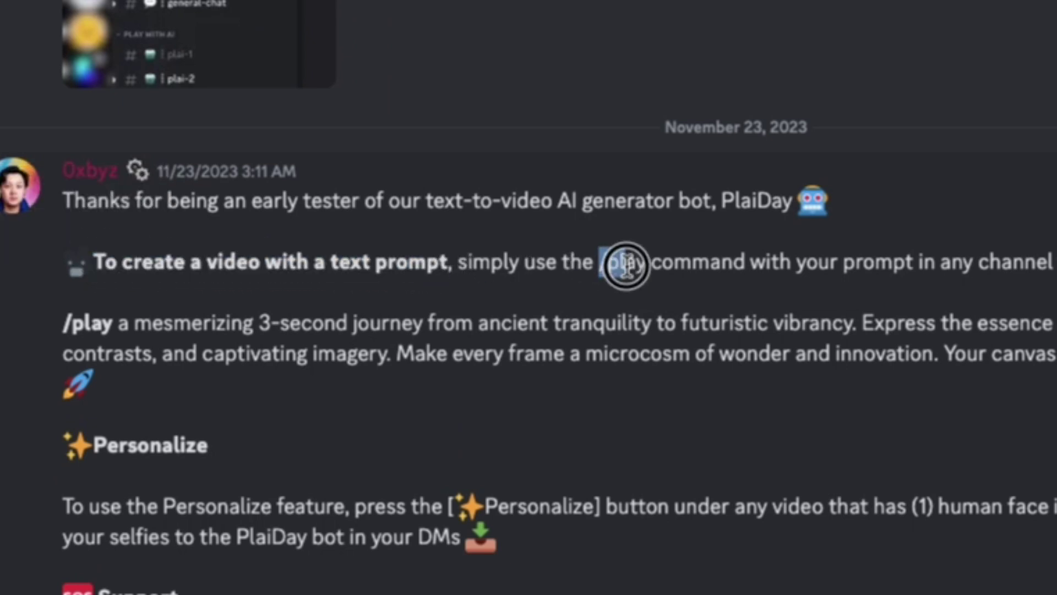
left_click_drag(599, 263, 652, 263)
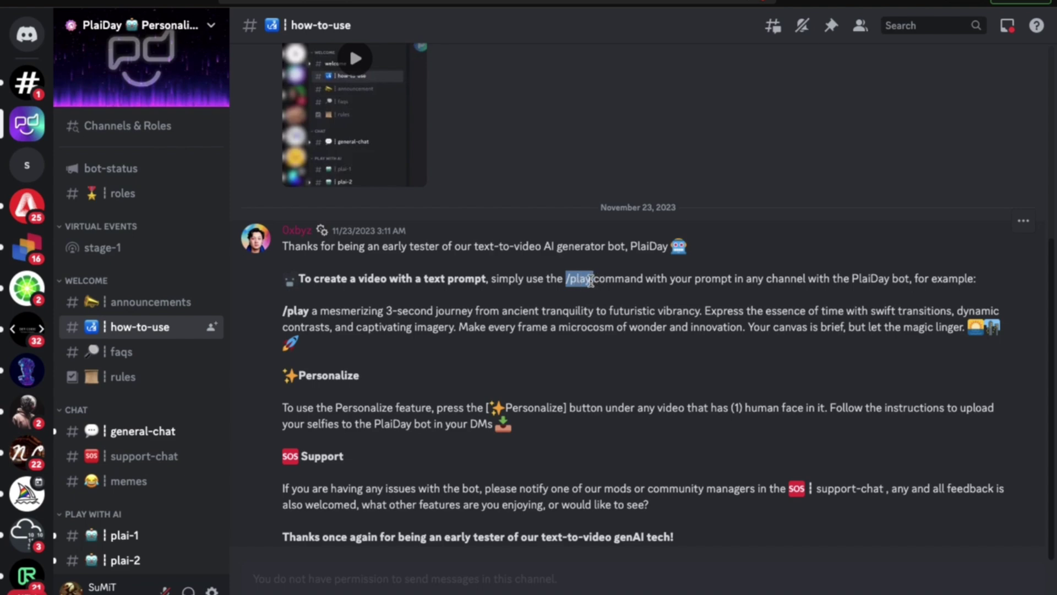
left_click_drag(516, 537, 437, 538)
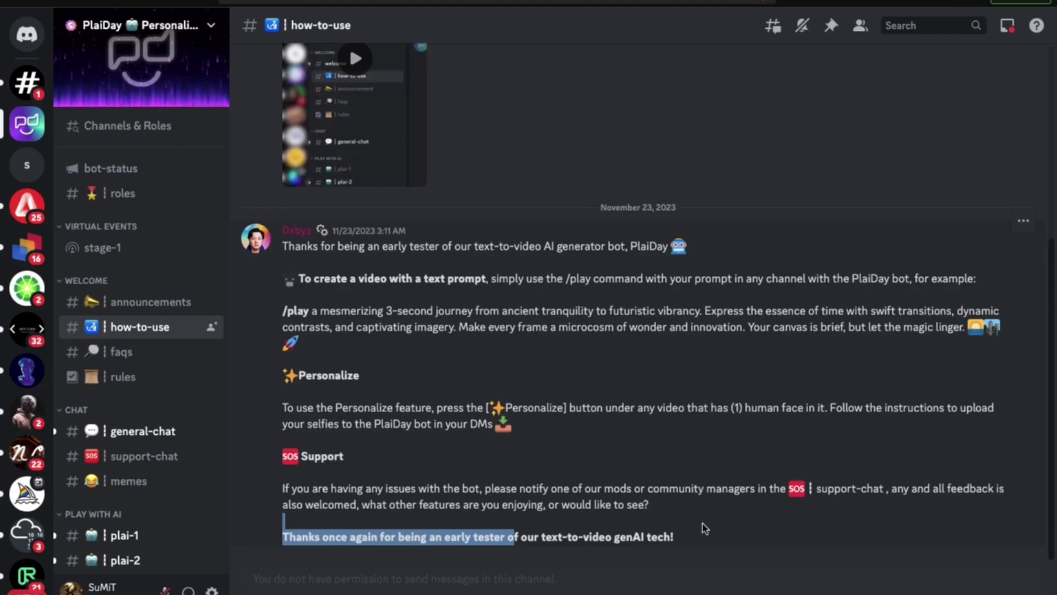
left_click(703, 528)
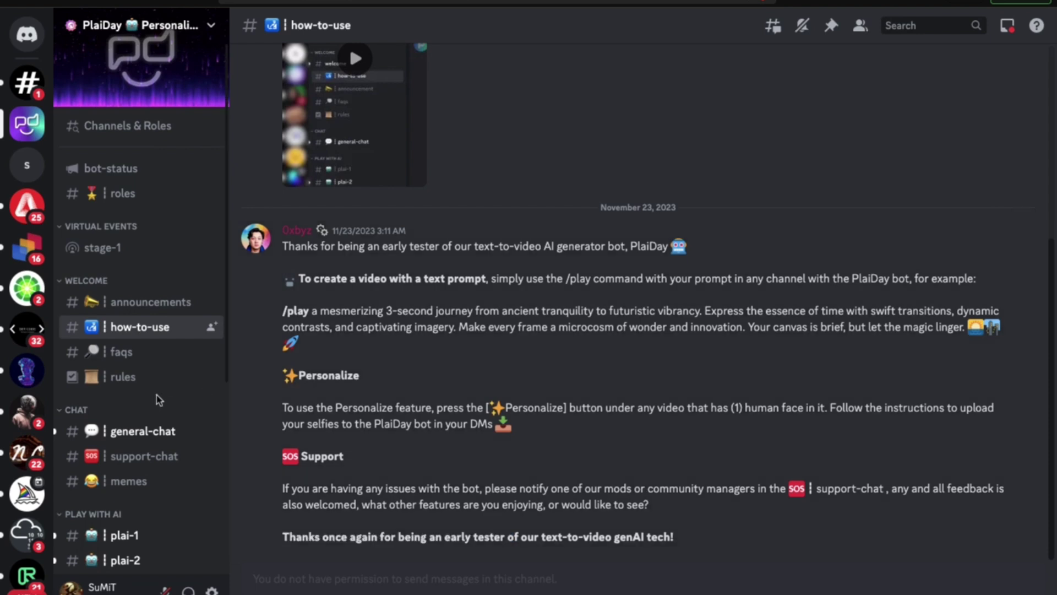
scroll(159, 399, "down", 3)
scroll(157, 403, "down", 3)
scroll(156, 405, "down", 2)
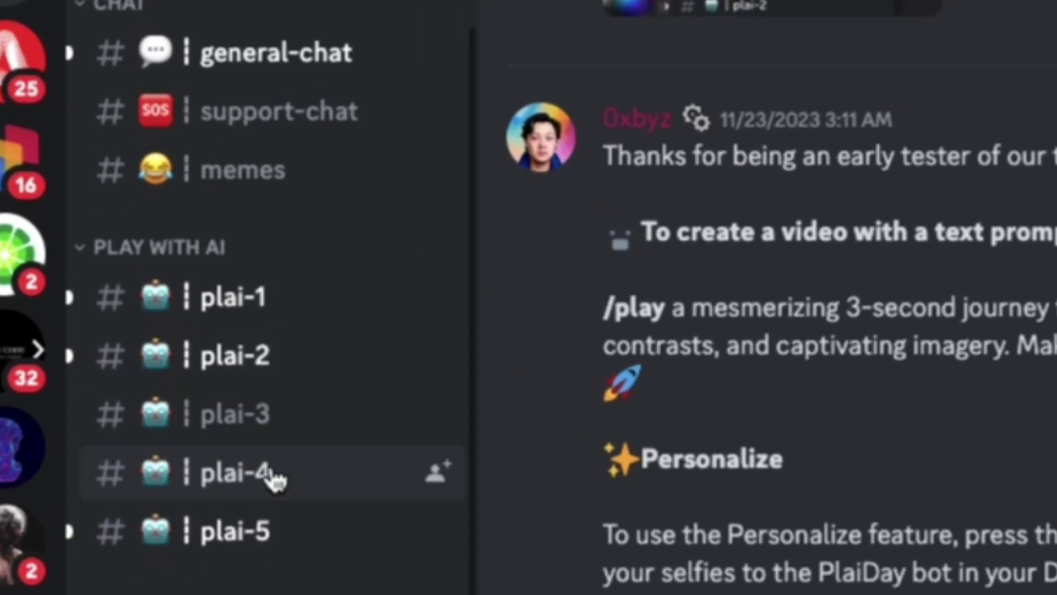
- In the plai-5 channel, start PlaiDay's /play command with its prompt field empty
left_click(271, 535)
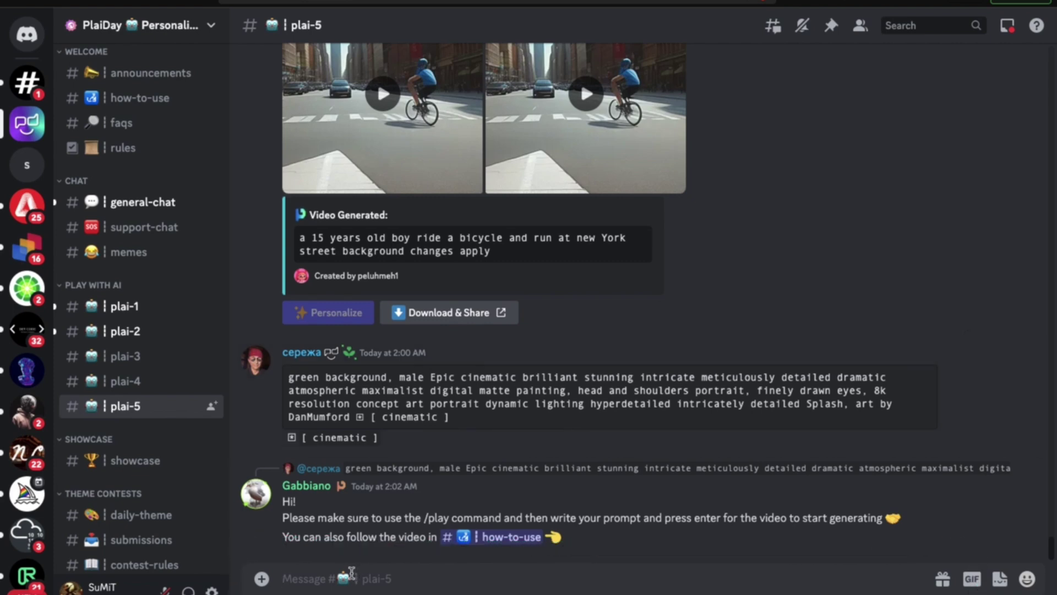
left_click(496, 578)
type("/play")
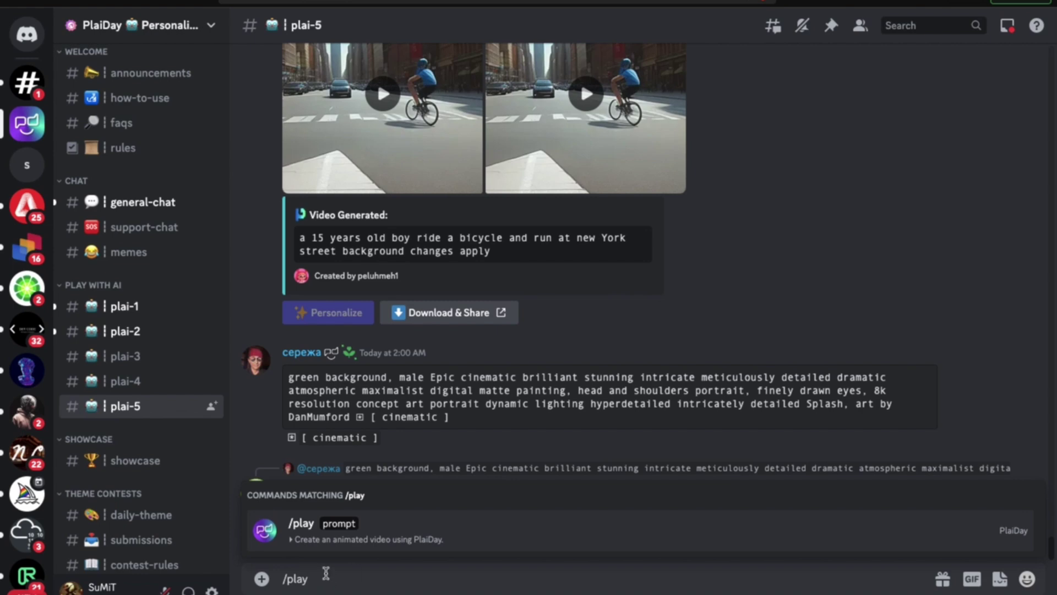
left_click(342, 532)
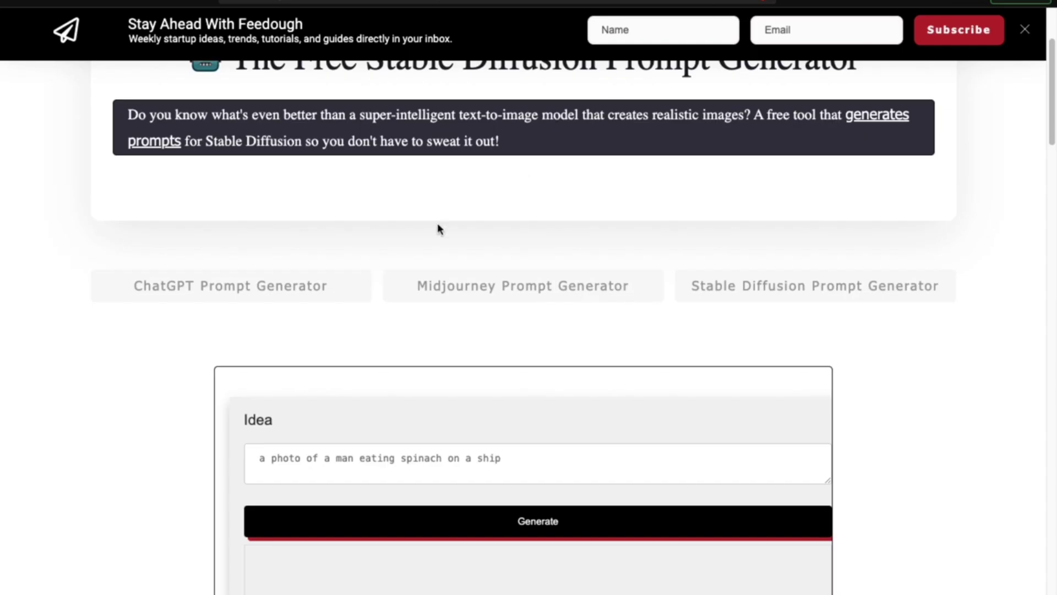
scroll(437, 222, "up", 1)
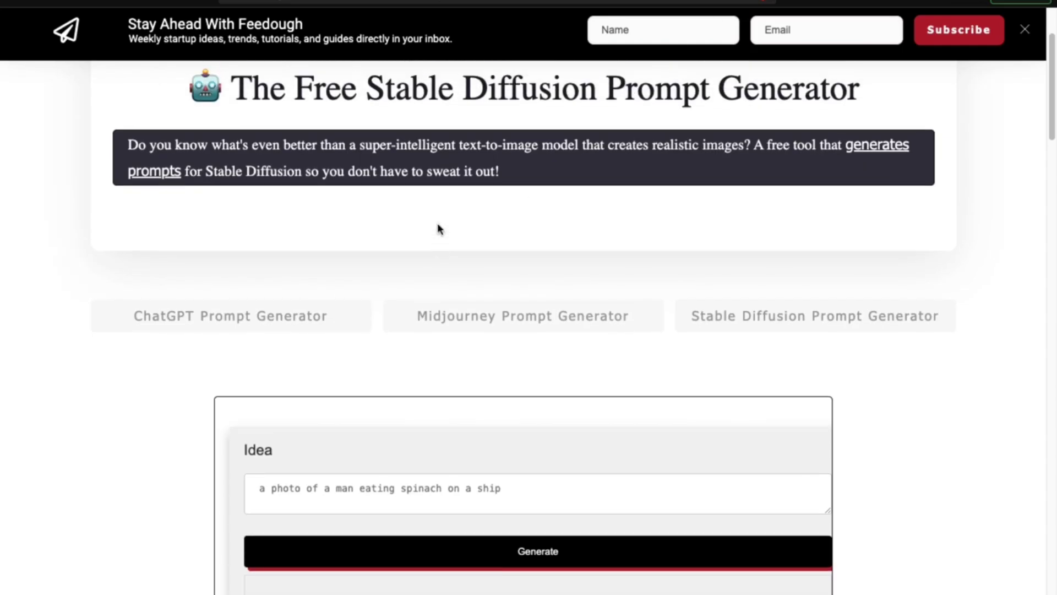
- Generate a prompt and negative prompt from 'dark theme spider man' and select both
left_click(1025, 30)
scroll(513, 248, "down", 1)
scroll(512, 249, "up", 1)
scroll(531, 335, "down", 1)
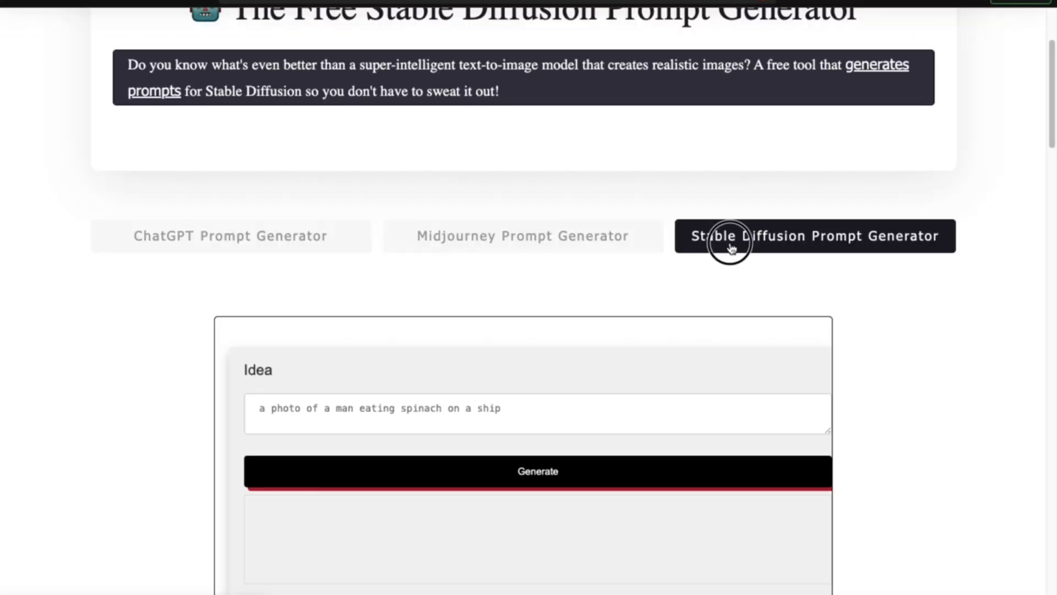
scroll(397, 473, "down", 2)
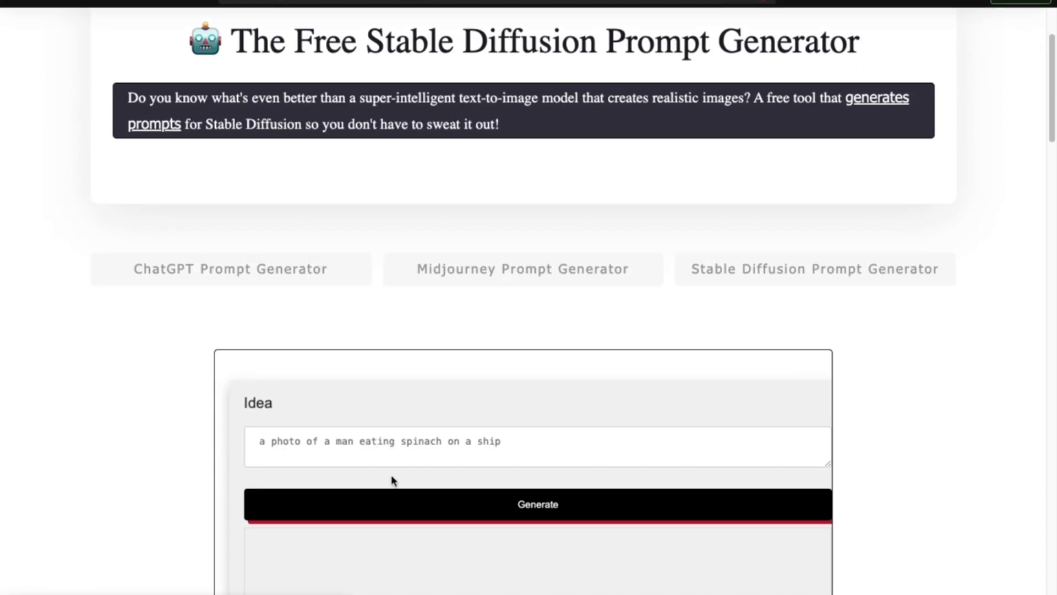
left_click(298, 441)
type("dark theme spider man")
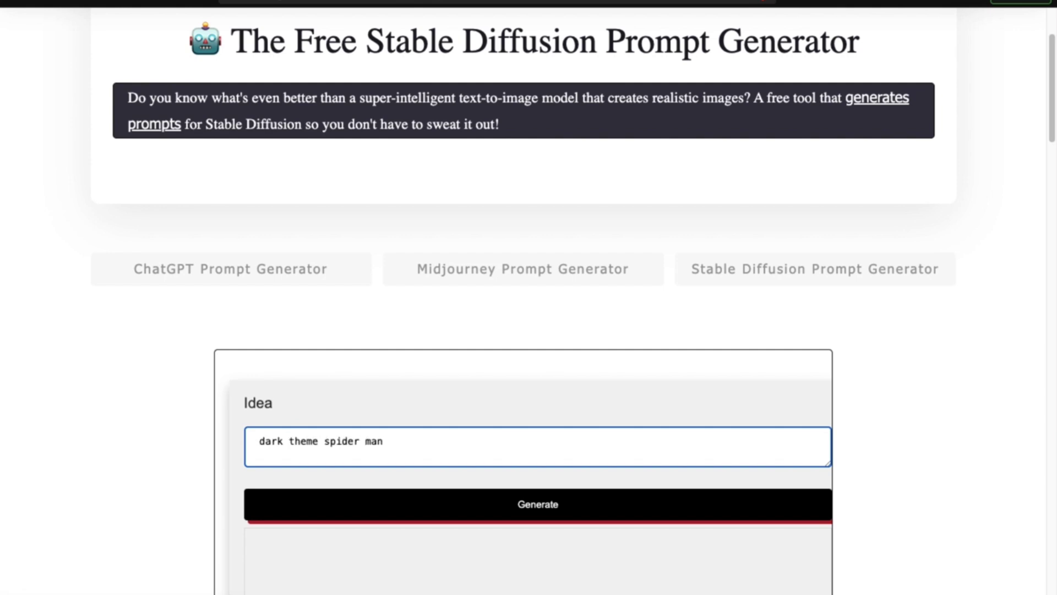
left_click(421, 508)
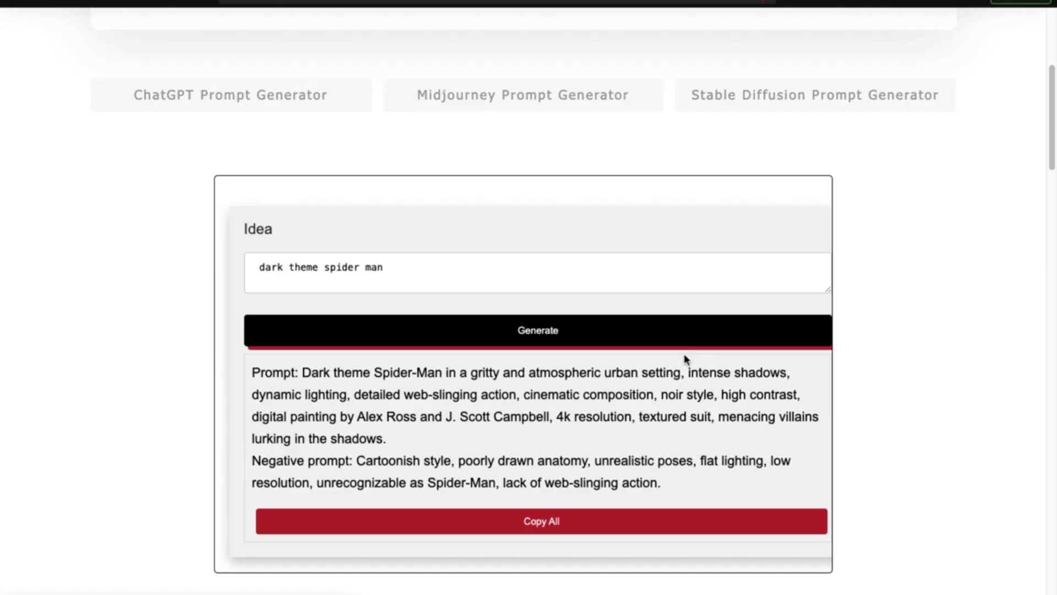
scroll(651, 388, "down", 1)
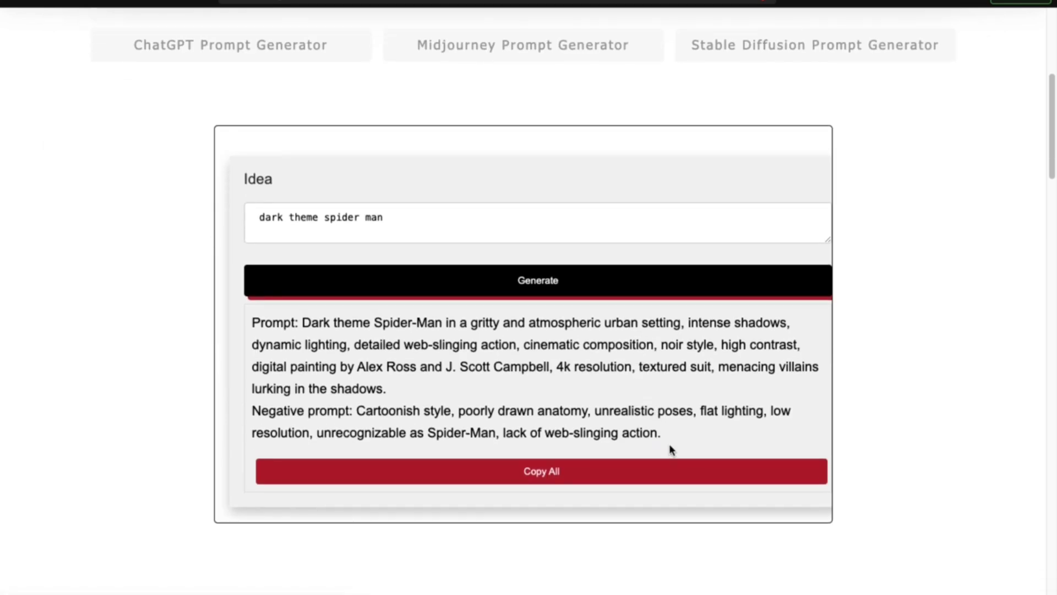
left_click_drag(665, 433, 302, 326)
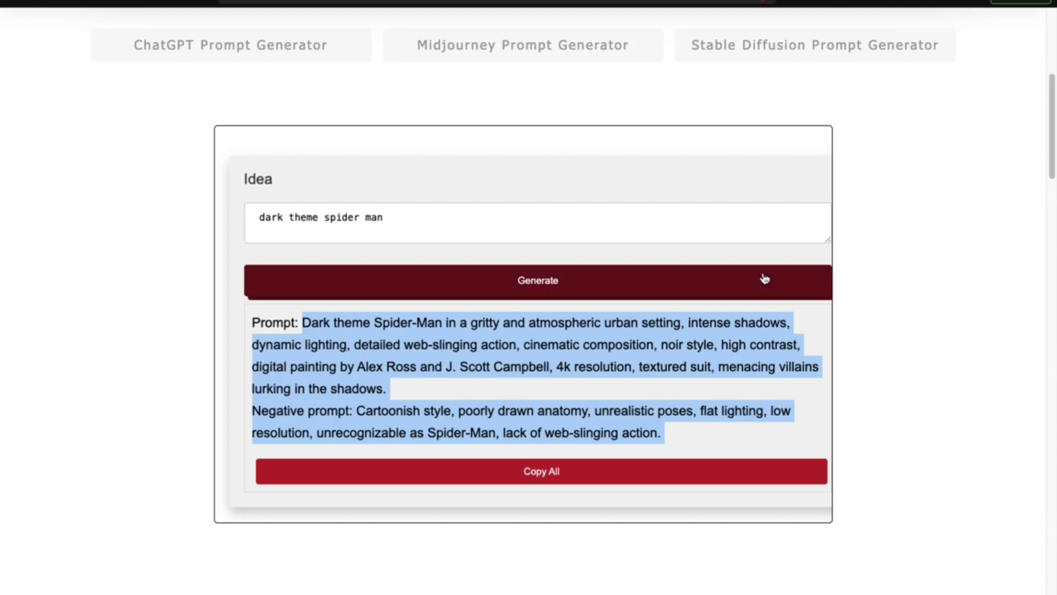
- Send the pasted dark Spider-Man prompt to PlaiDay and play the resulting clip full screen
key("alt+Tab")
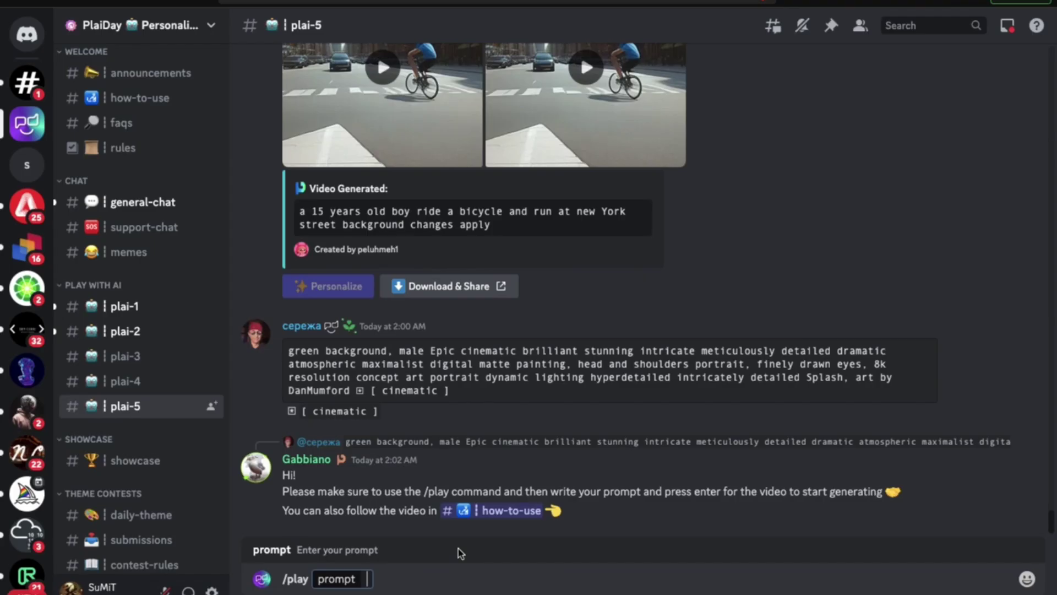
type("Dark theme Spider-Man in a gritty and atmospheric urban setting, intense shadows, dynamic lighting, detailed web-slinging action, cinematic composition, noir style, high contrast, digital painting by Alex Ross and J. Scott Campbell, 4k resolution, textured suit, menacing villains lurking in the shadows. Negative prompt: Cartoonish style, poorly drawn anatomy, unrealistic poses, flat lighting, low resolution, unrecognizable as Spider-Man, lack of web-slinging action.")
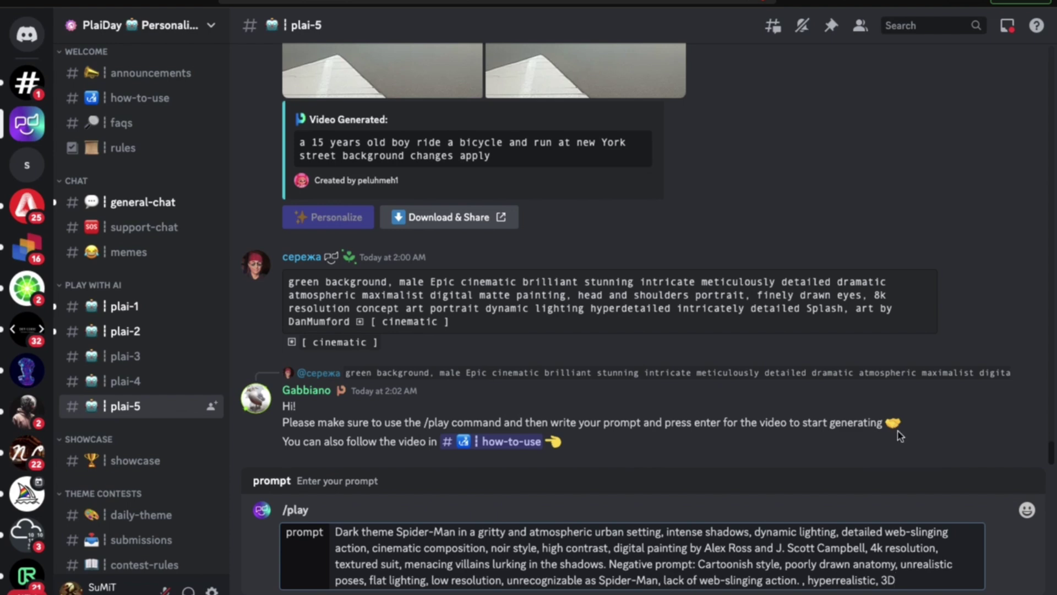
key("Return")
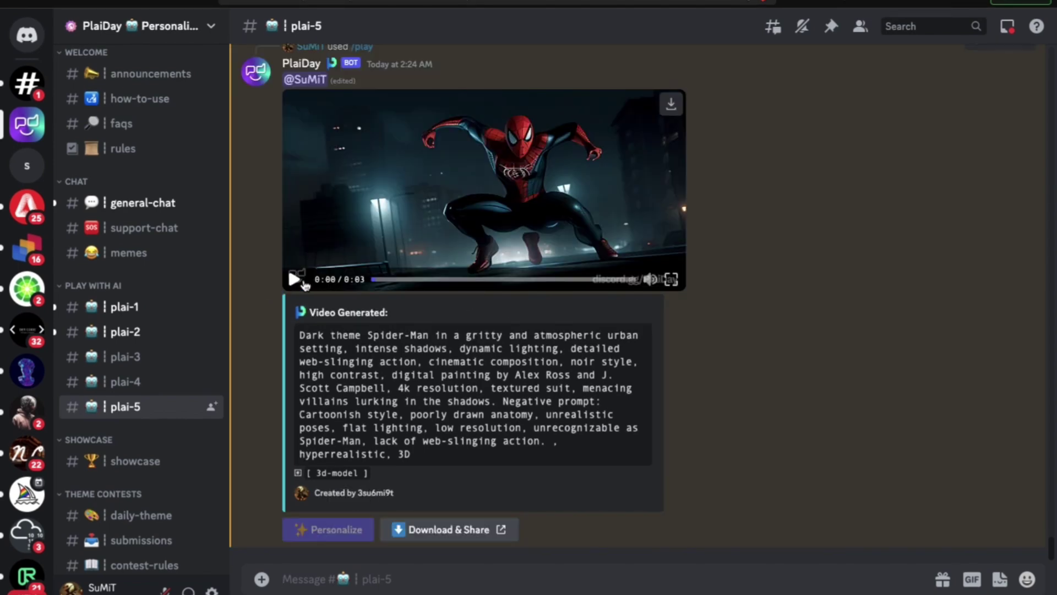
left_click(671, 282)
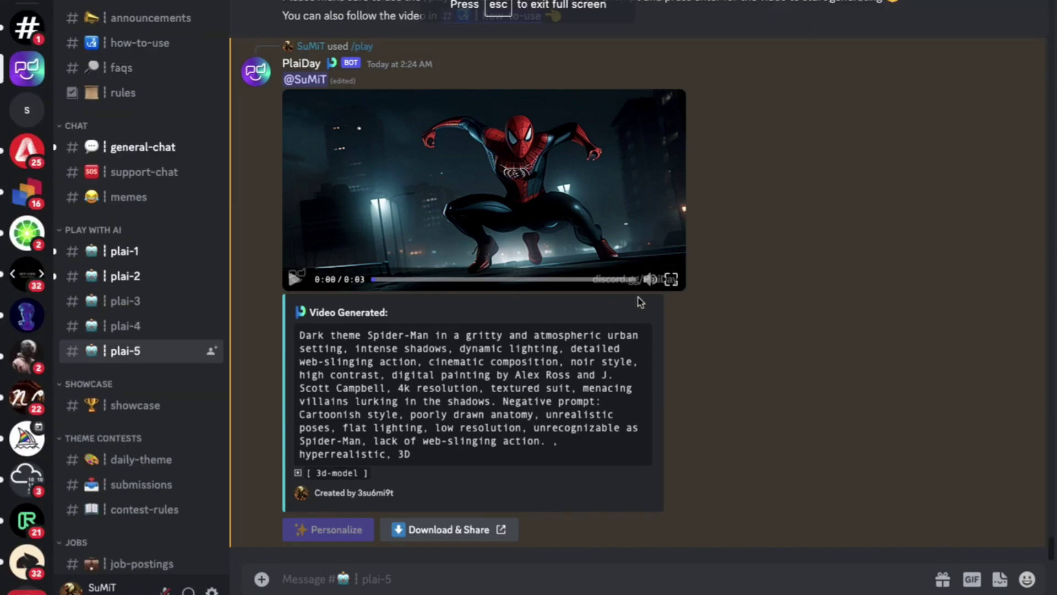
left_click(529, 298)
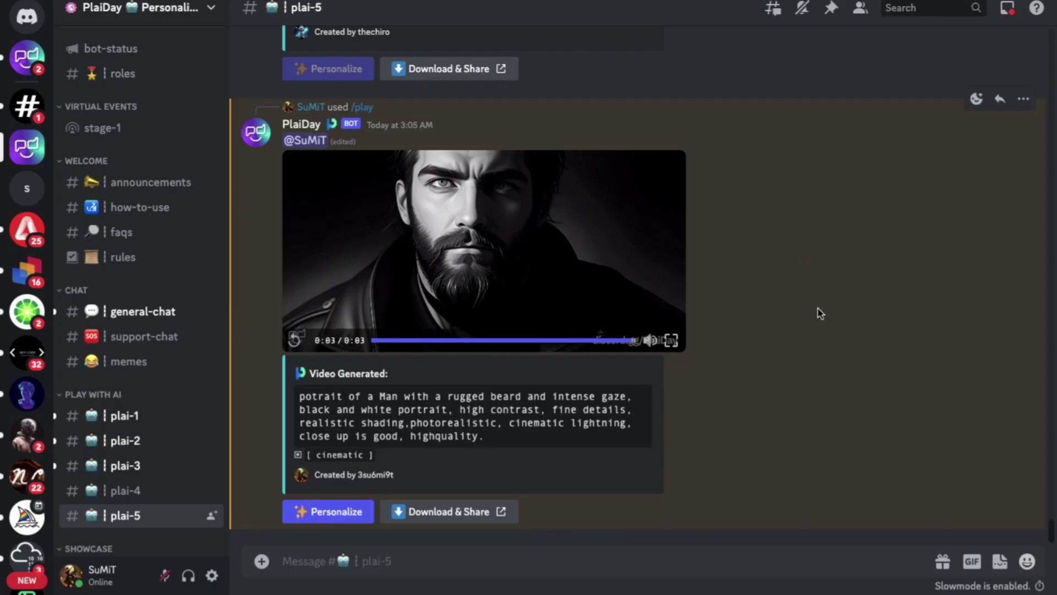
left_click_drag(485, 440, 291, 405)
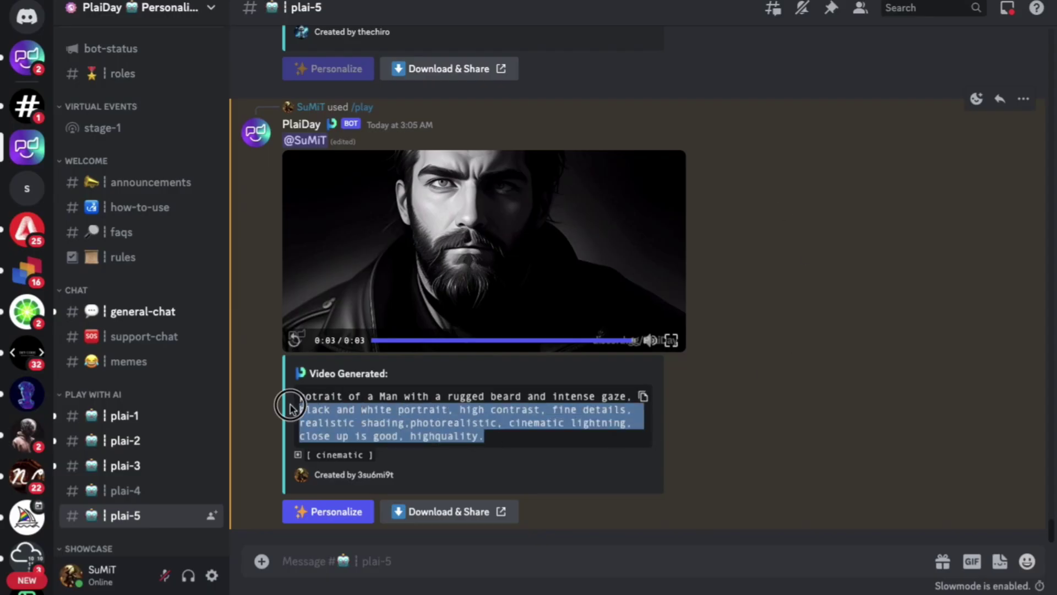
left_click(427, 422)
left_click(295, 339)
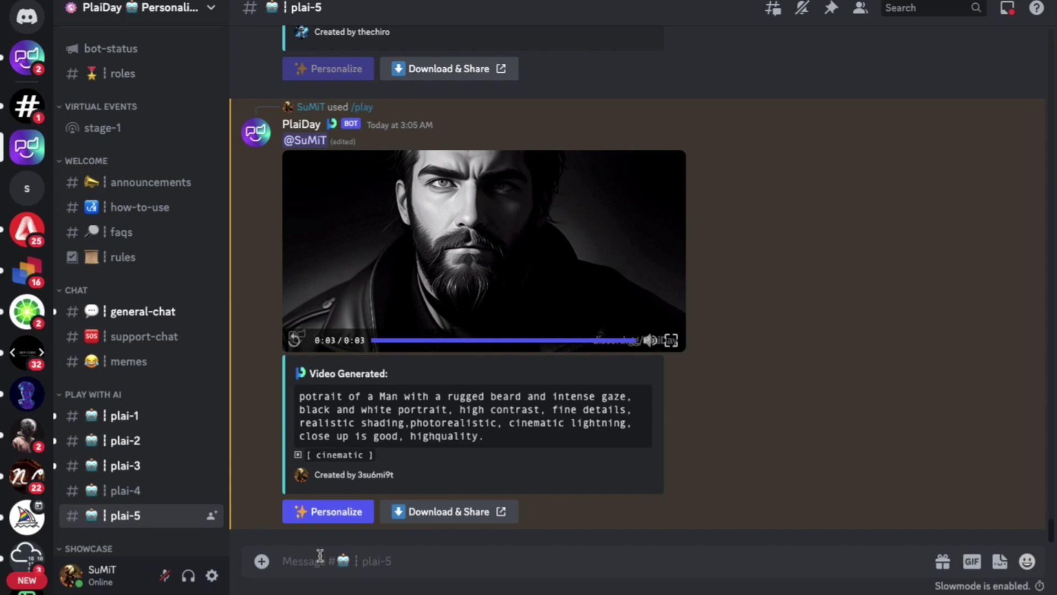
type("/")
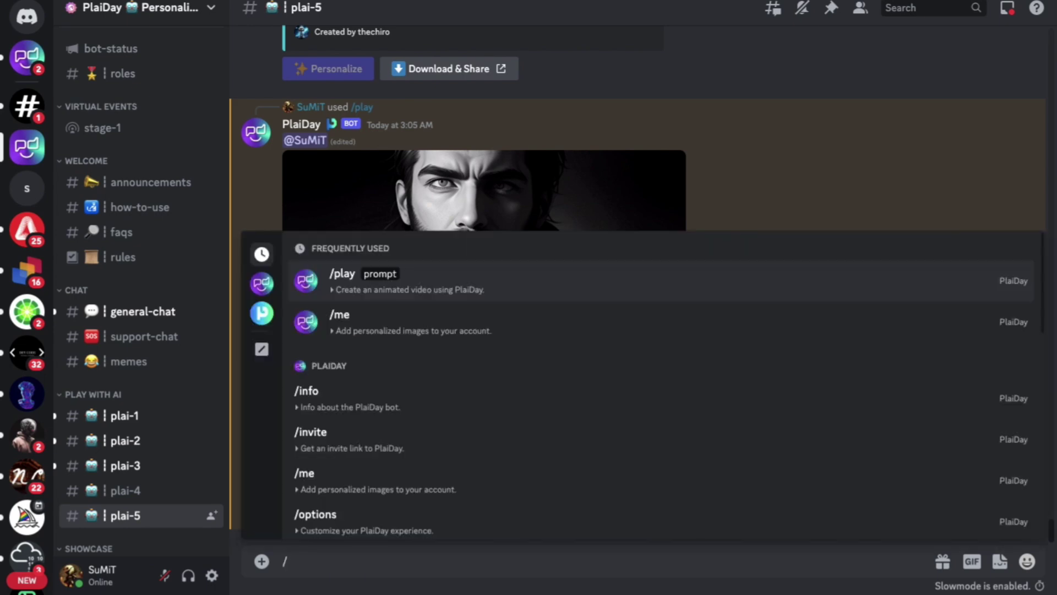
type("me")
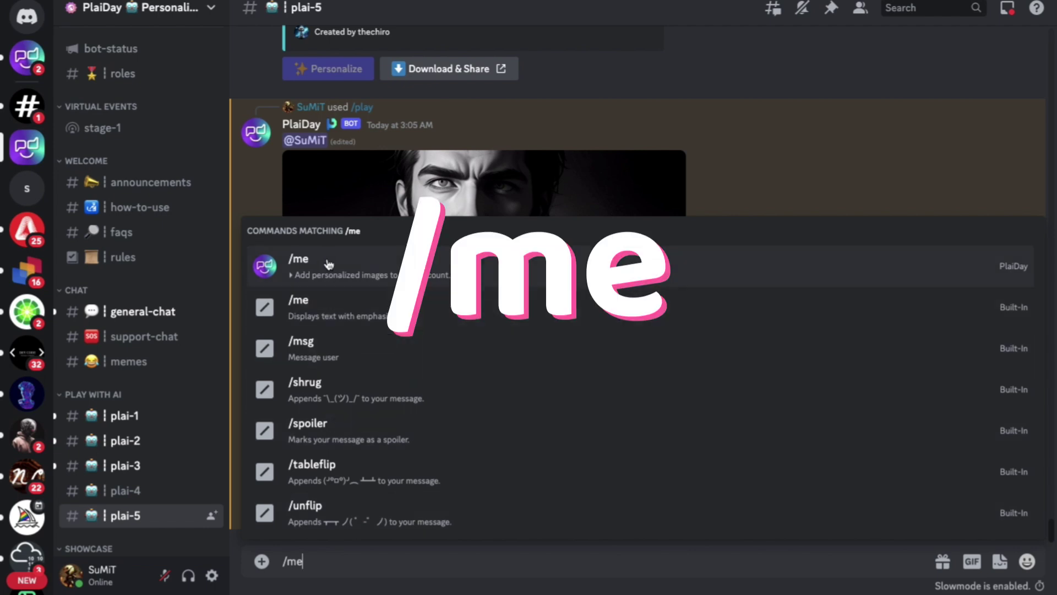
- Send PlaiDay's /me personalize command and go to the bot's direct messages
left_click(327, 263)
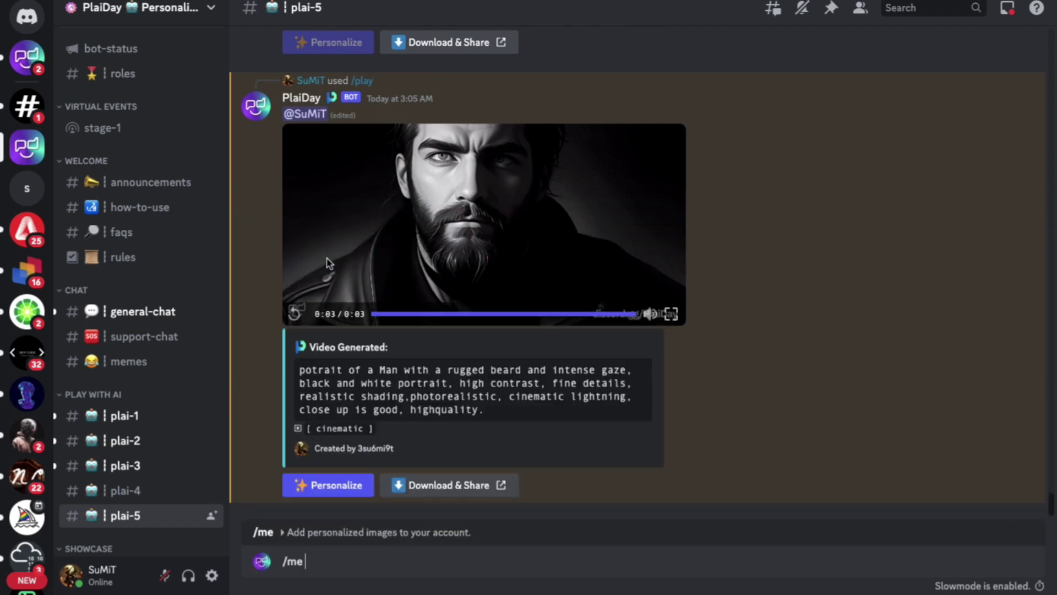
key("Return")
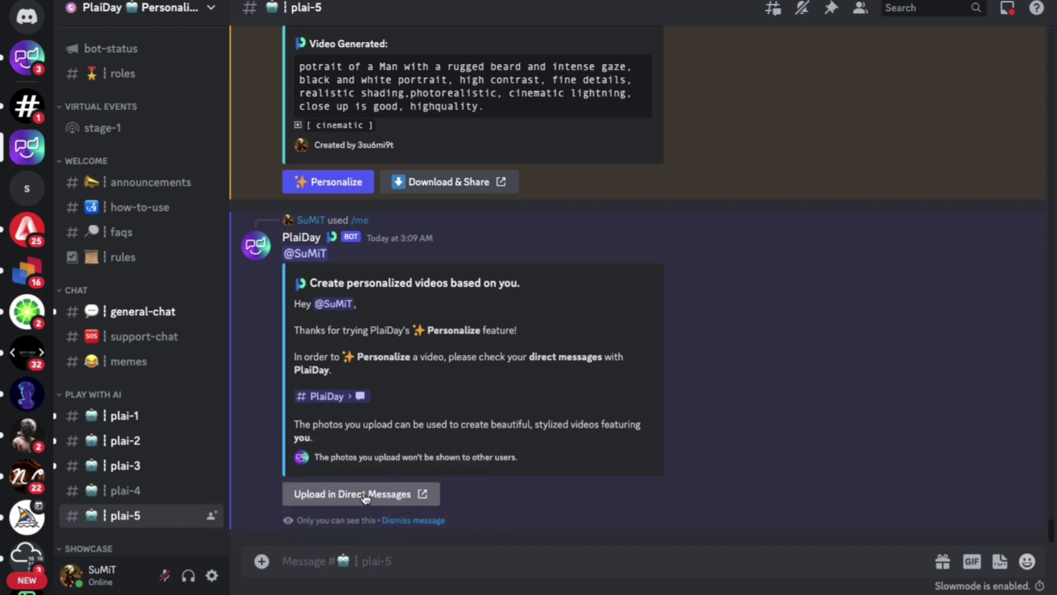
left_click(365, 494)
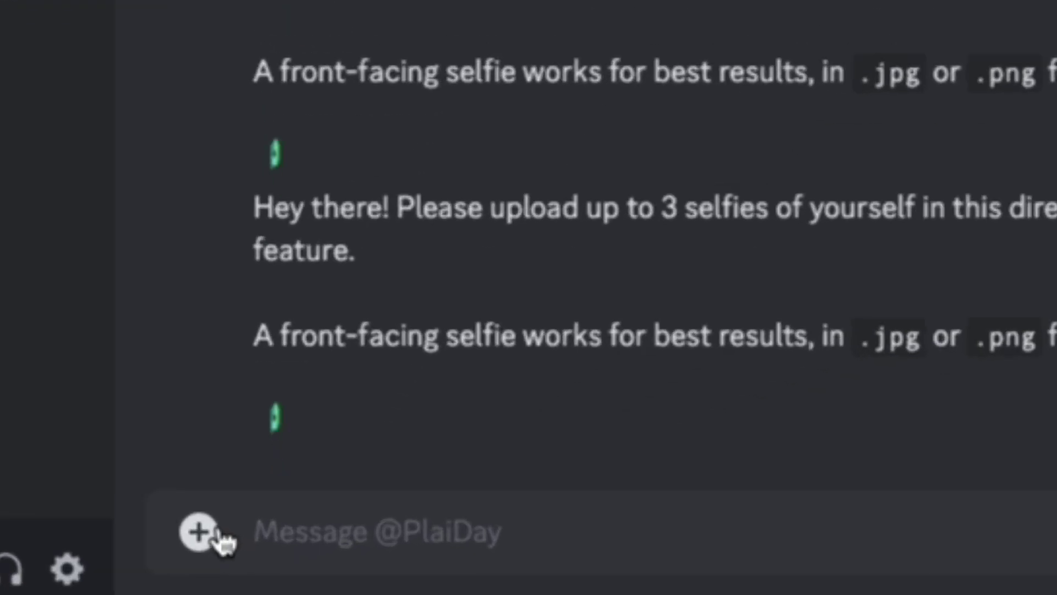
- Send selfie SS 59.png to PlaiDay, then attach a second selfie, SS 60.png
left_click(262, 561)
left_click(322, 296)
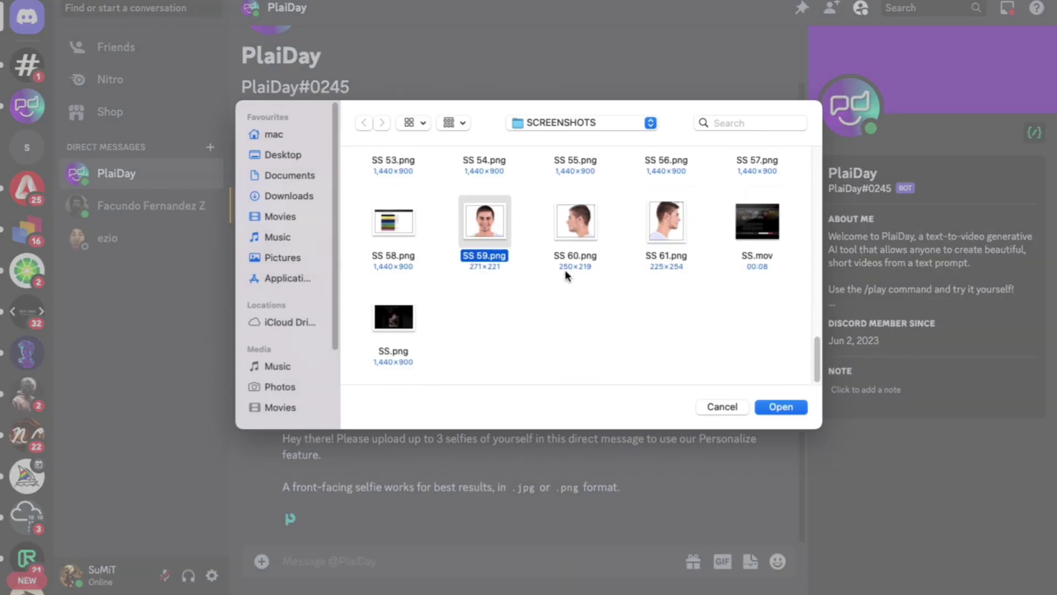
left_click(780, 407)
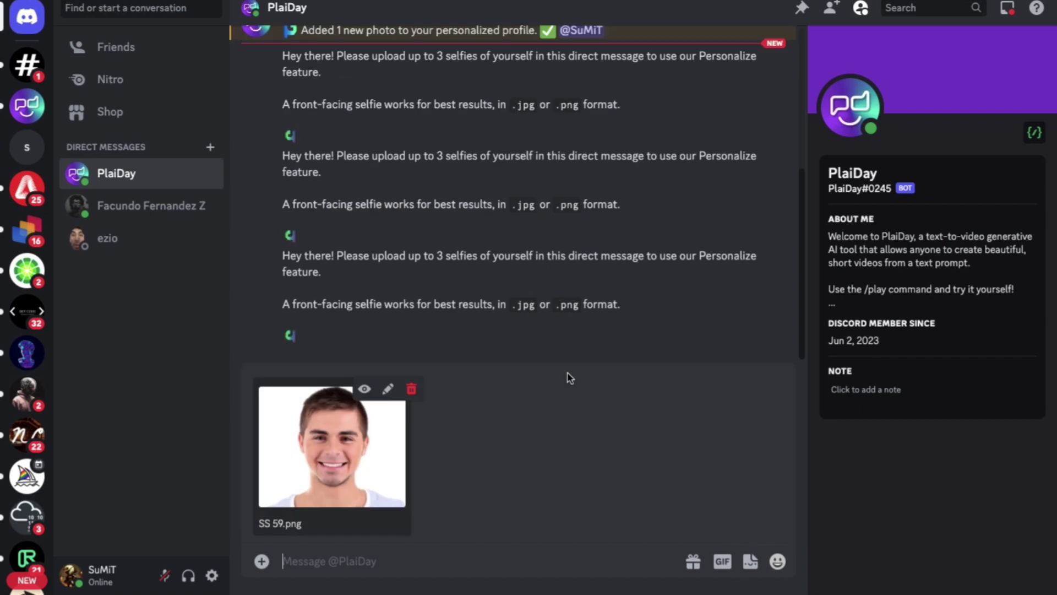
key("Return")
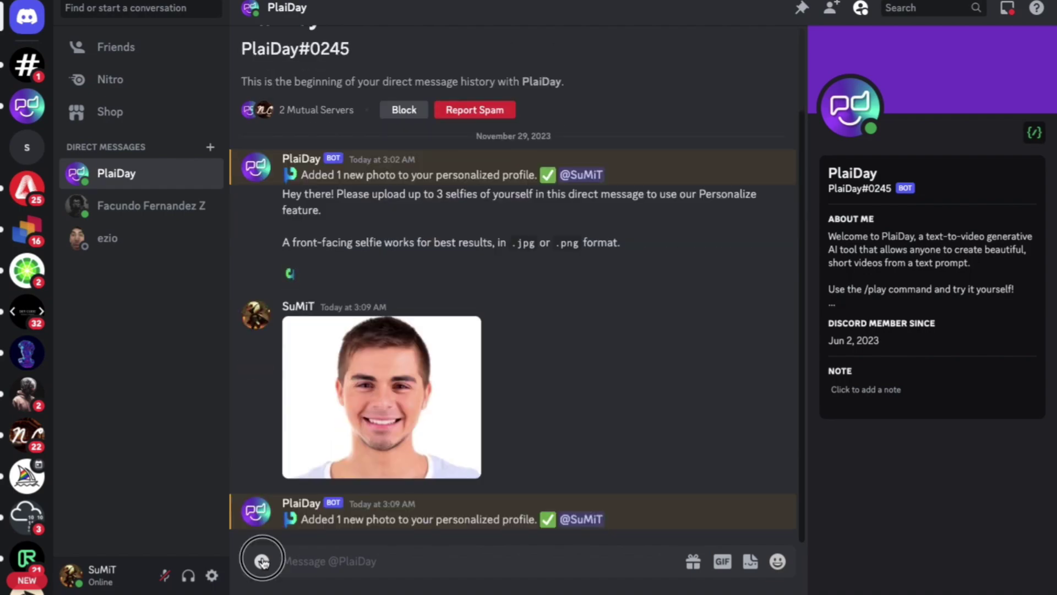
left_click(261, 561)
double_click(655, 236)
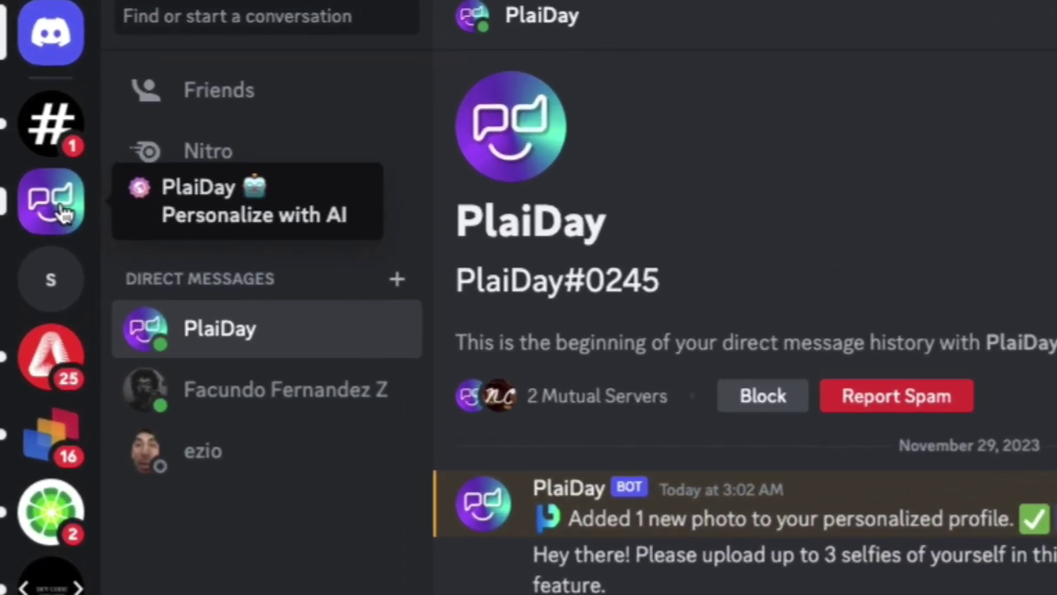
- Return from the direct messages to the PlaiDay server
left_click(58, 211)
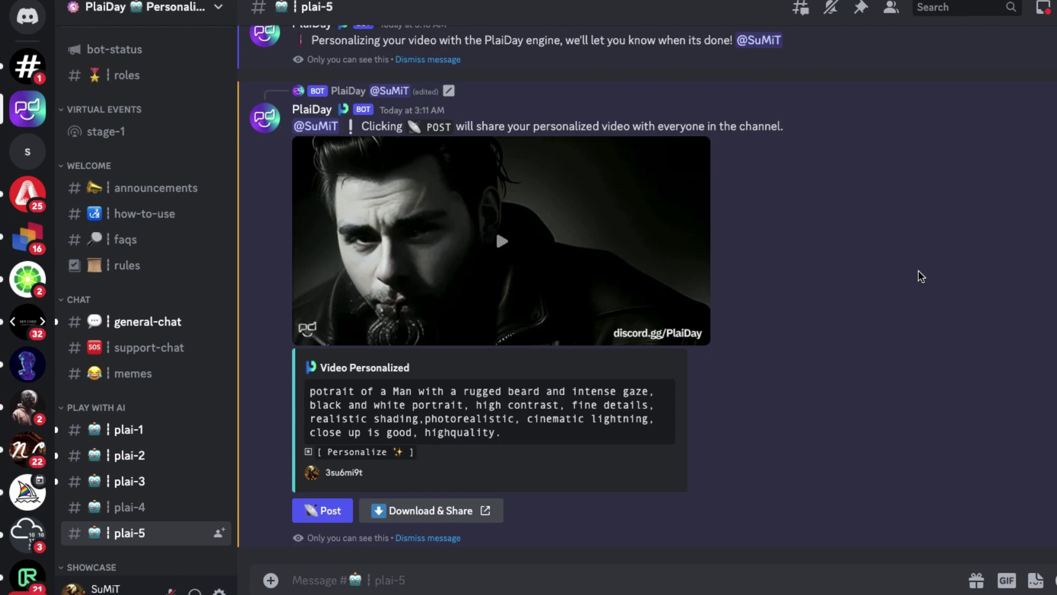
scroll(921, 277, "up", 1)
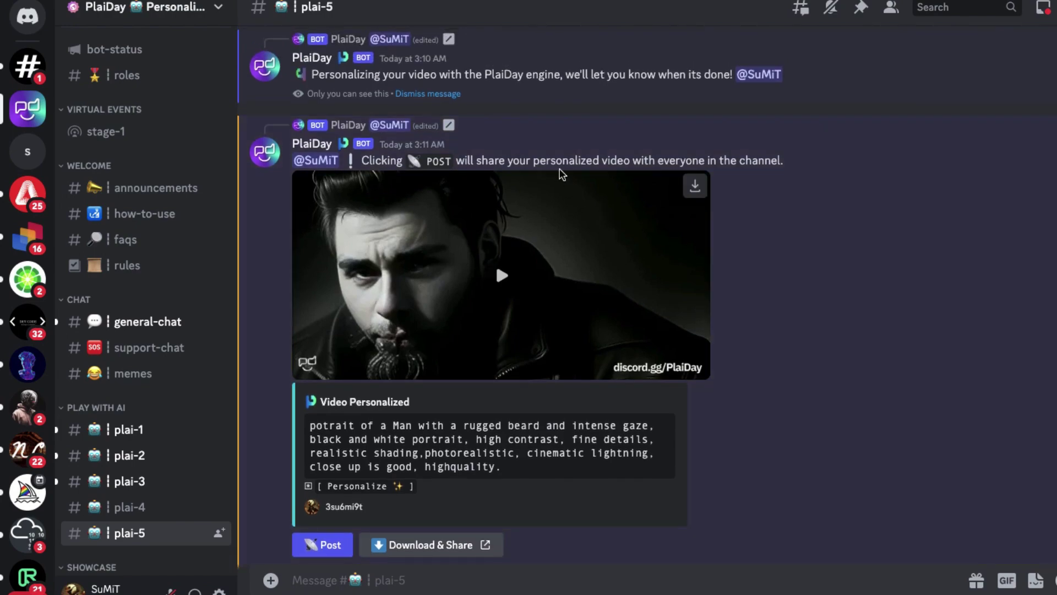
scroll(560, 173, "up", 5)
scroll(495, 256, "up", 5)
scroll(475, 324, "up", 1)
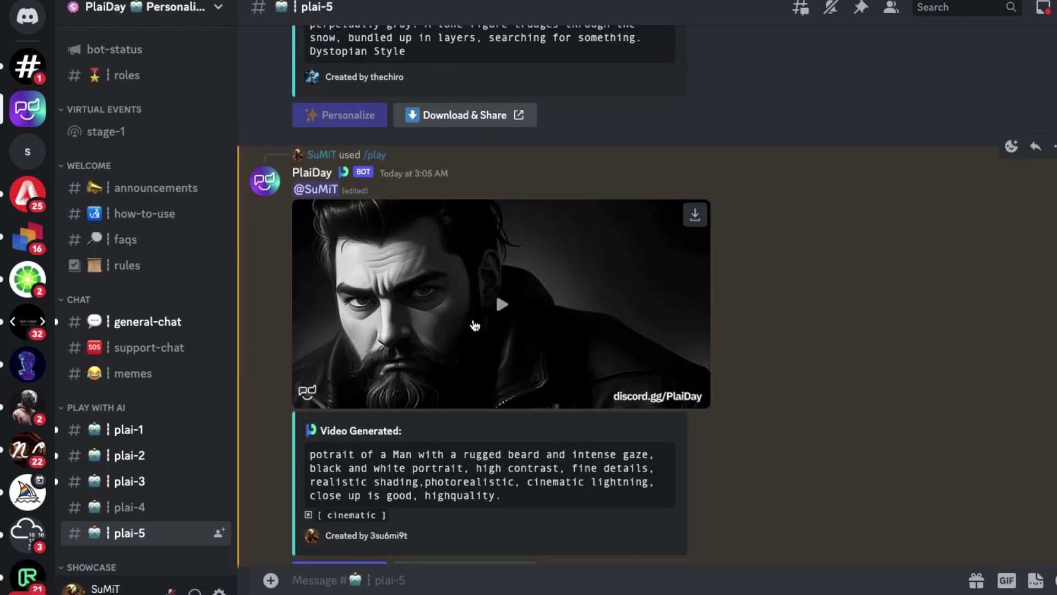
scroll(475, 325, "down", 5)
scroll(475, 324, "down", 5)
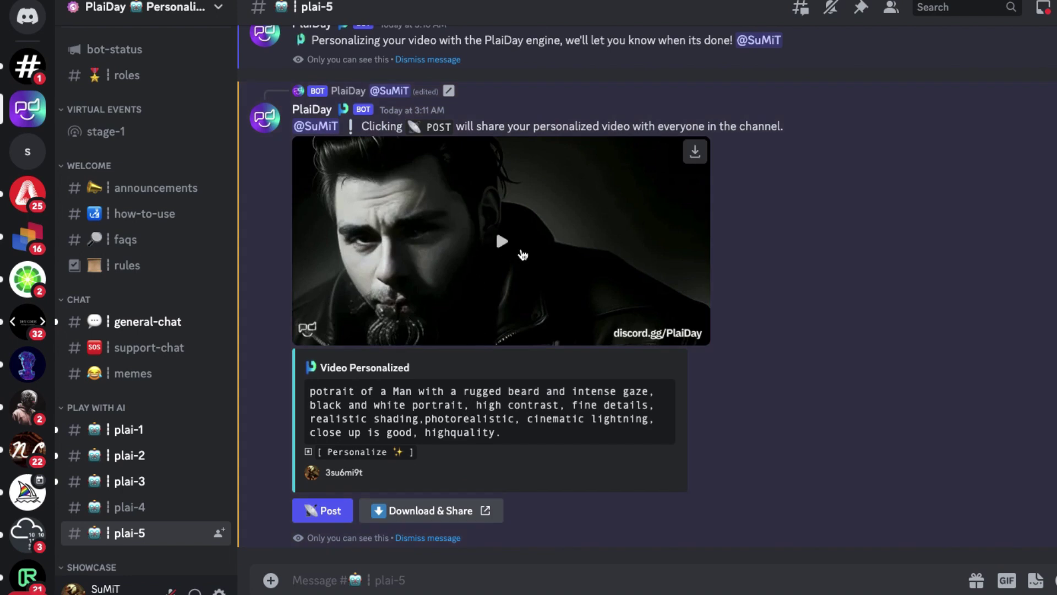